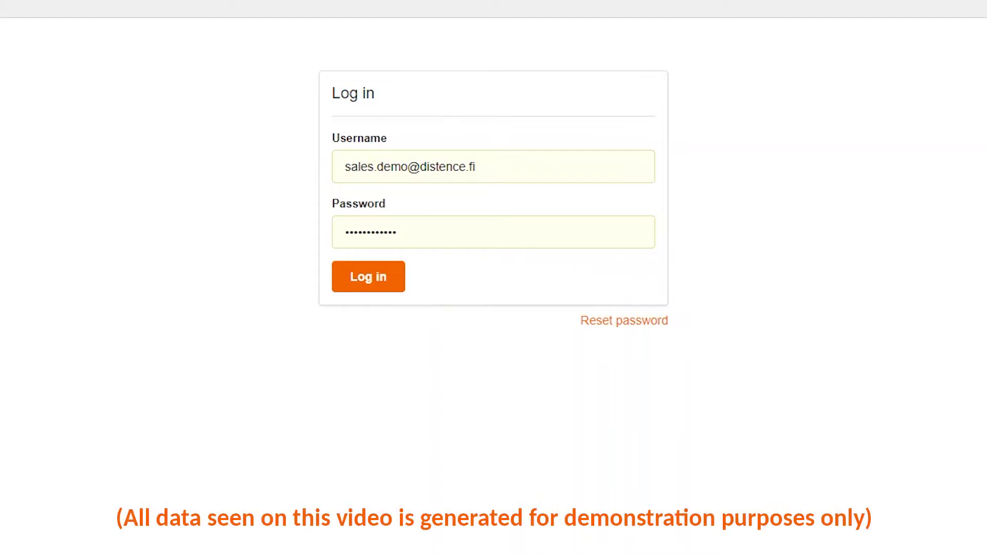
Step: Sign in and set the Blower dashboard range to Last 7 Days (Jul 13–20, 2020)
{"action": "left_click", "coordinate": [358, 278]}
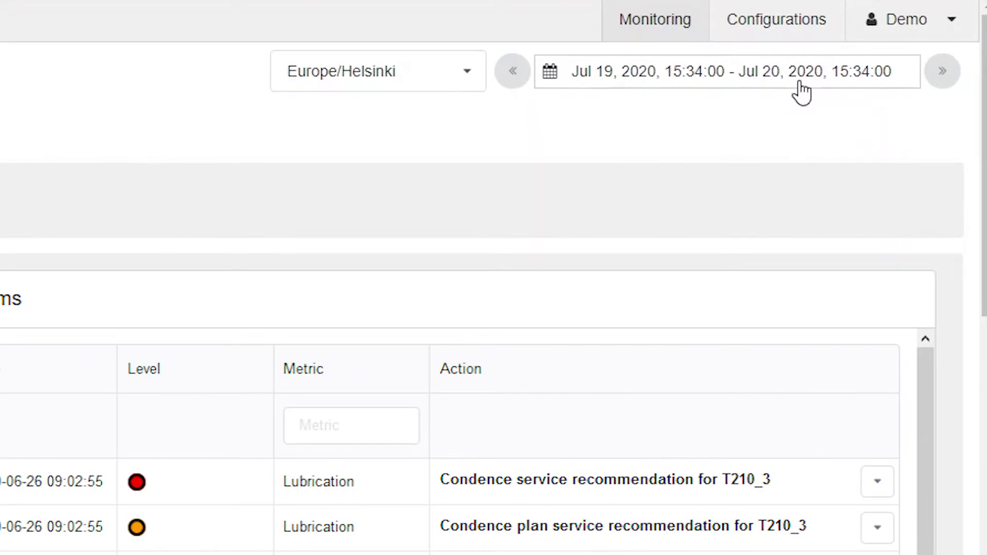
{"action": "left_click", "coordinate": [802, 77]}
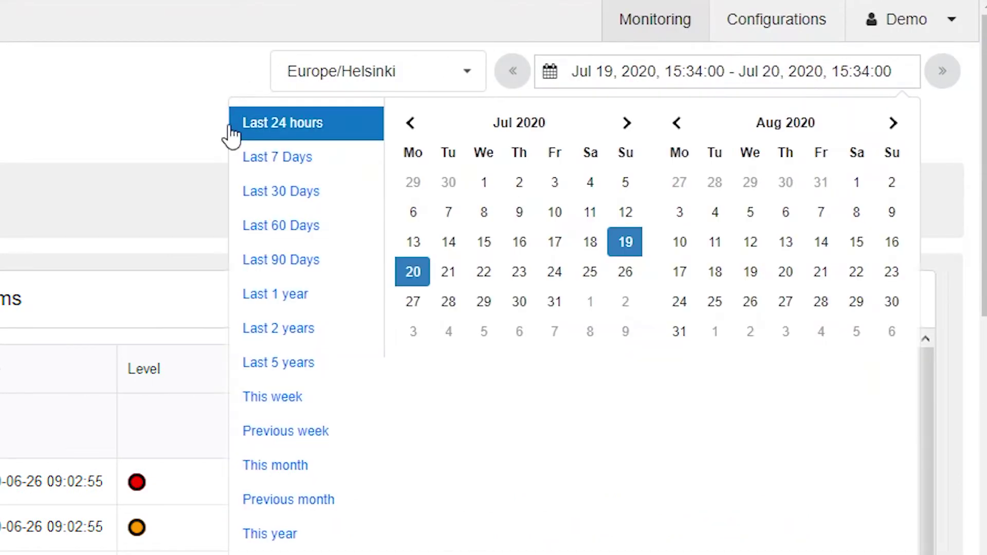
{"action": "left_click", "coordinate": [277, 157]}
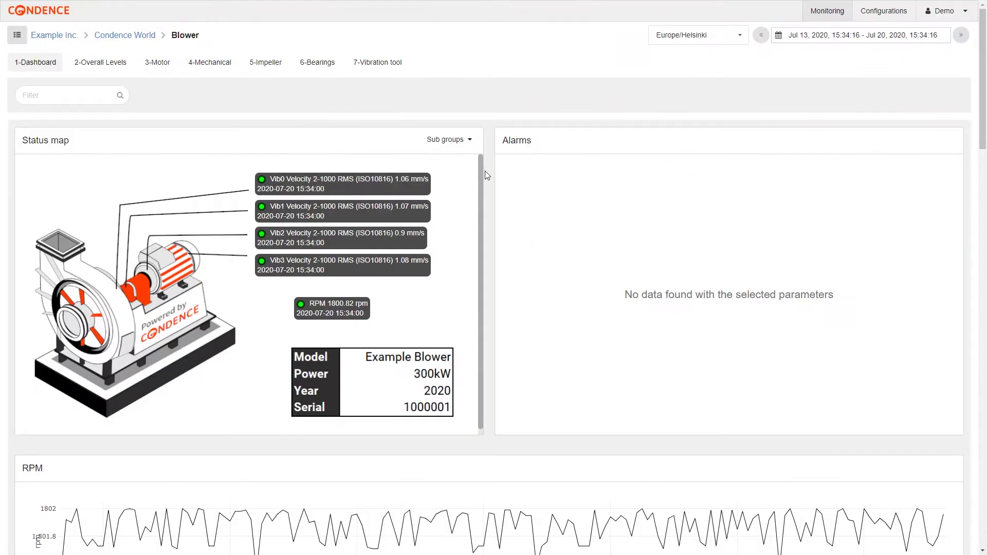
{"action": "scroll", "coordinate": [485, 171], "scroll_direction": "down", "scroll_amount": 3}
{"action": "scroll", "coordinate": [485, 170], "scroll_direction": "down", "scroll_amount": 1}
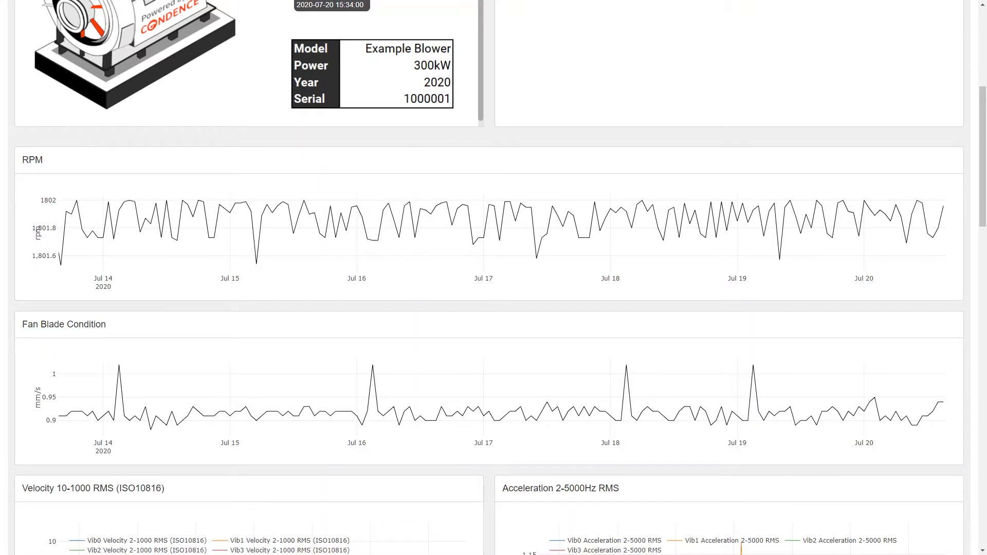
{"action": "scroll", "coordinate": [493, 232], "scroll_direction": "up", "scroll_amount": 5}
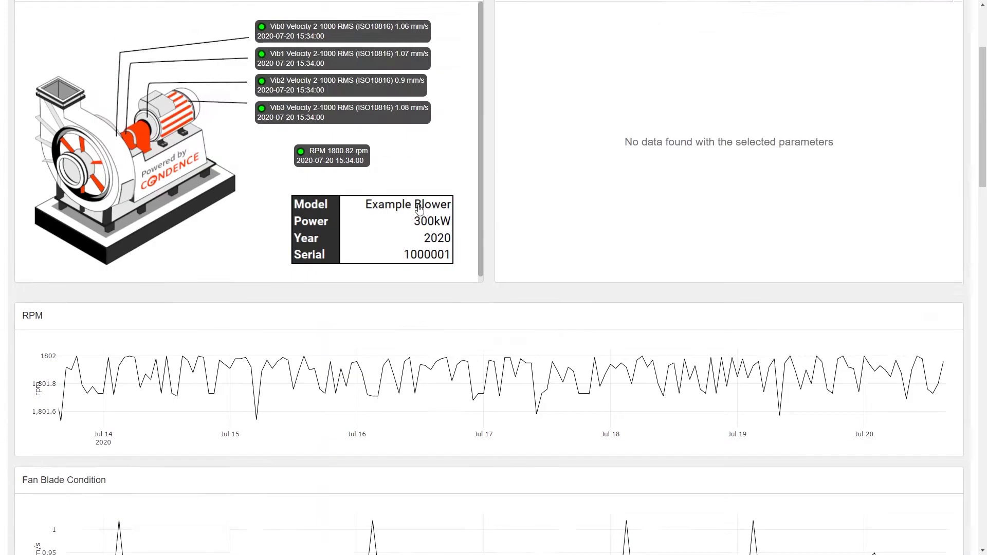
{"action": "scroll", "coordinate": [493, 231], "scroll_direction": "up", "scroll_amount": 3}
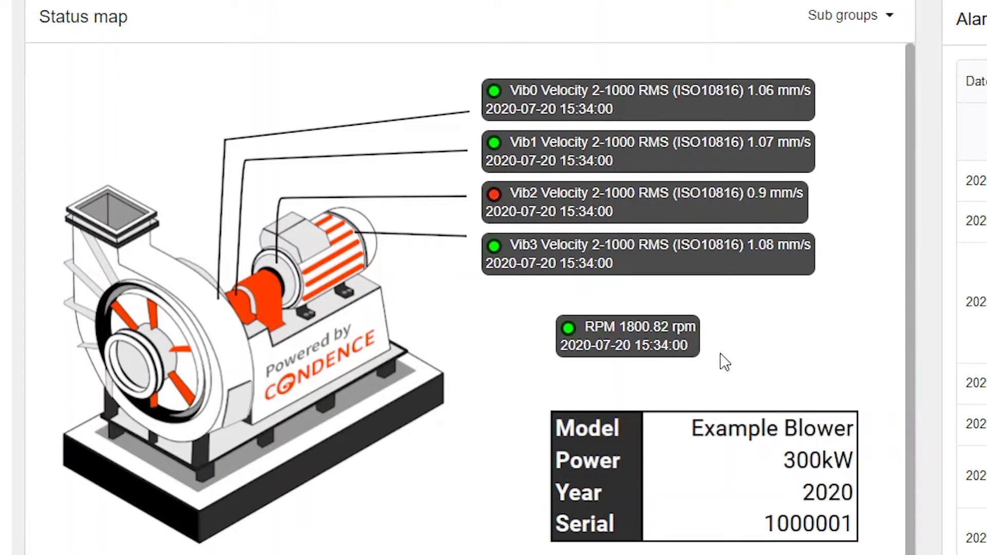
{"action": "left_click", "coordinate": [676, 115]}
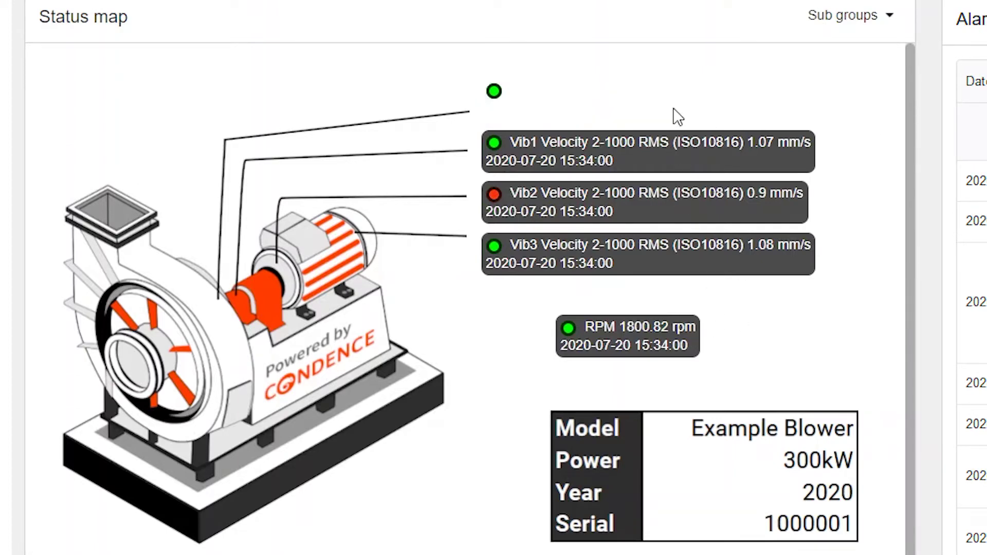
{"action": "left_click", "coordinate": [493, 91]}
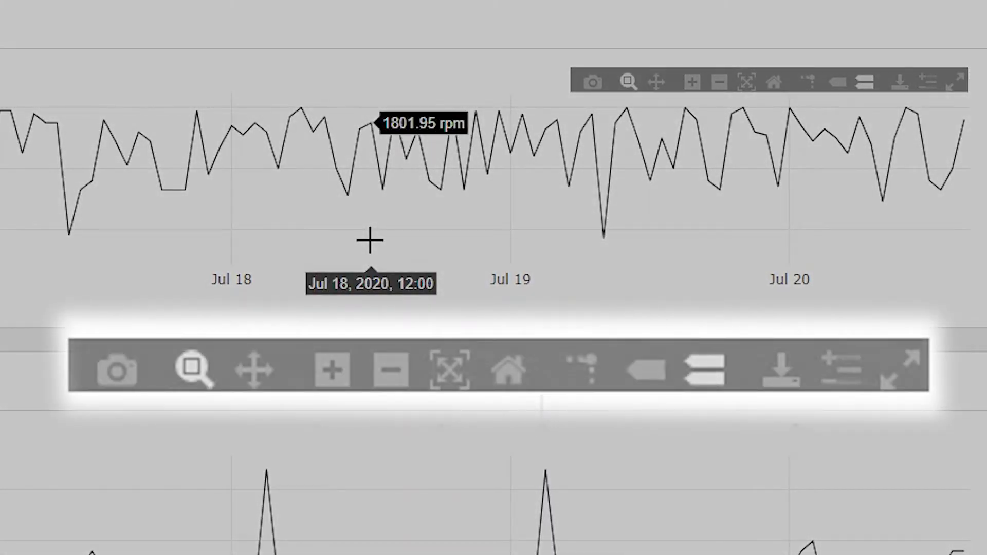
{"action": "scroll", "coordinate": [525, 304], "scroll_direction": "down", "scroll_amount": 5}
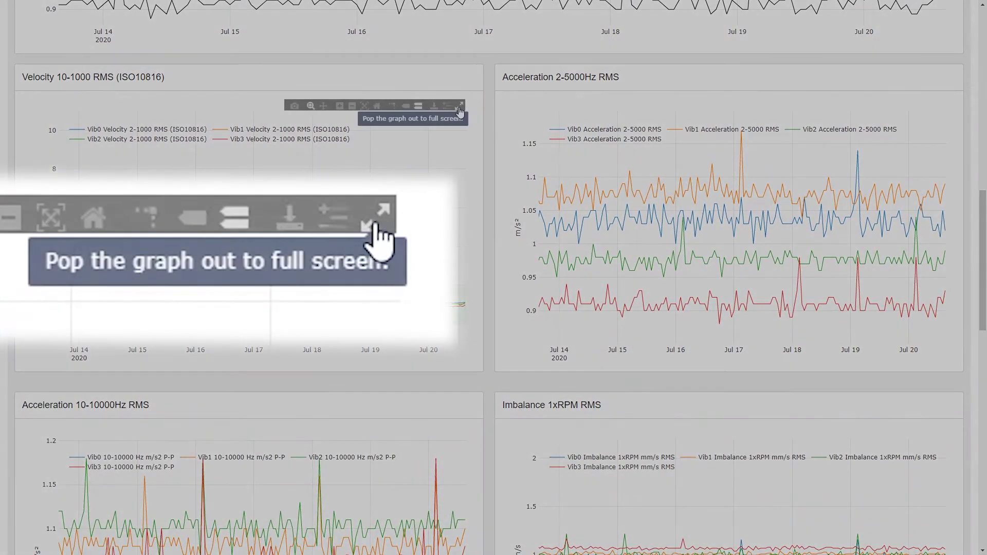
Step: Pop the Velocity trend chart out full-screen and zoom into a stretch of it
{"action": "left_click", "coordinate": [460, 109]}
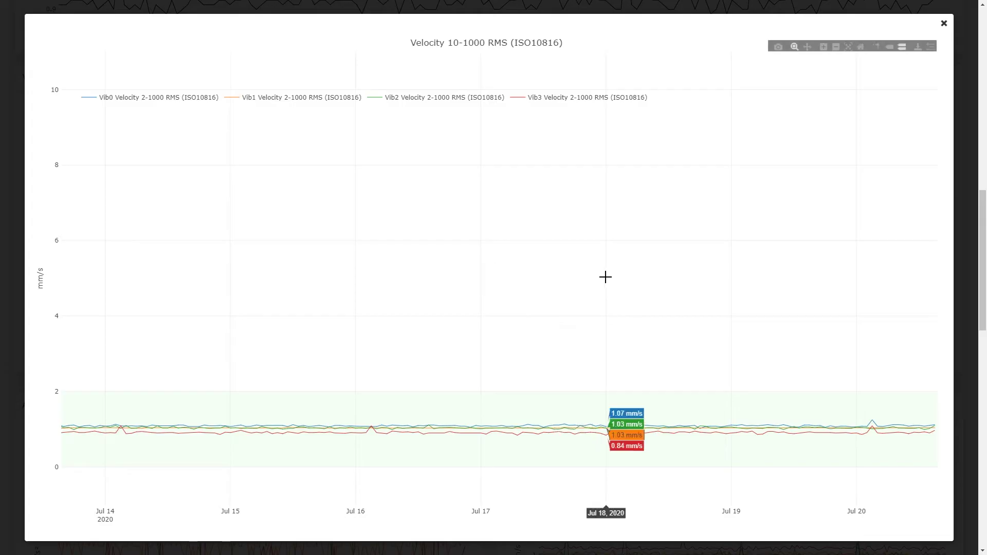
{"action": "left_click_drag", "start_coordinate": [689, 476], "coordinate": [572, 368]}
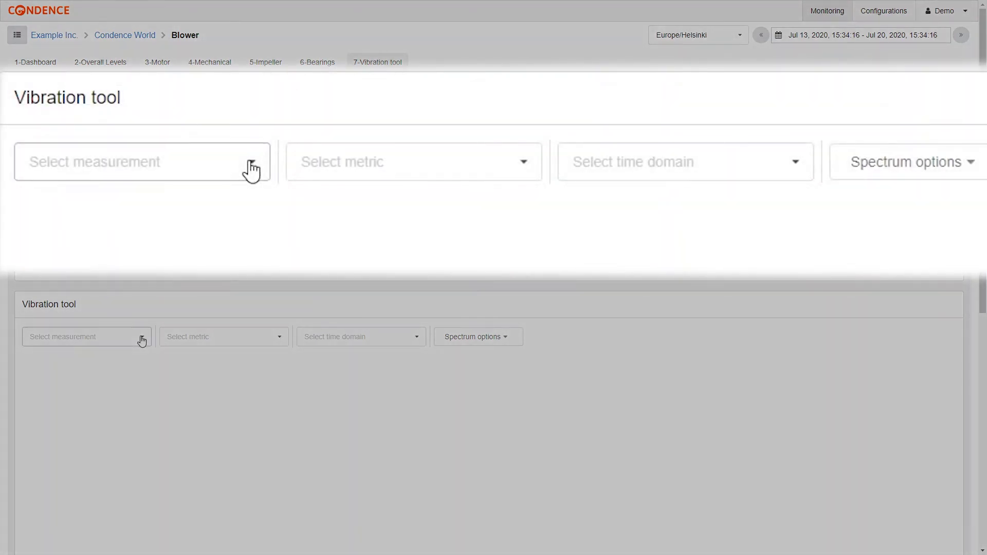
{"action": "left_click", "coordinate": [143, 341]}
{"action": "left_click", "coordinate": [132, 359]}
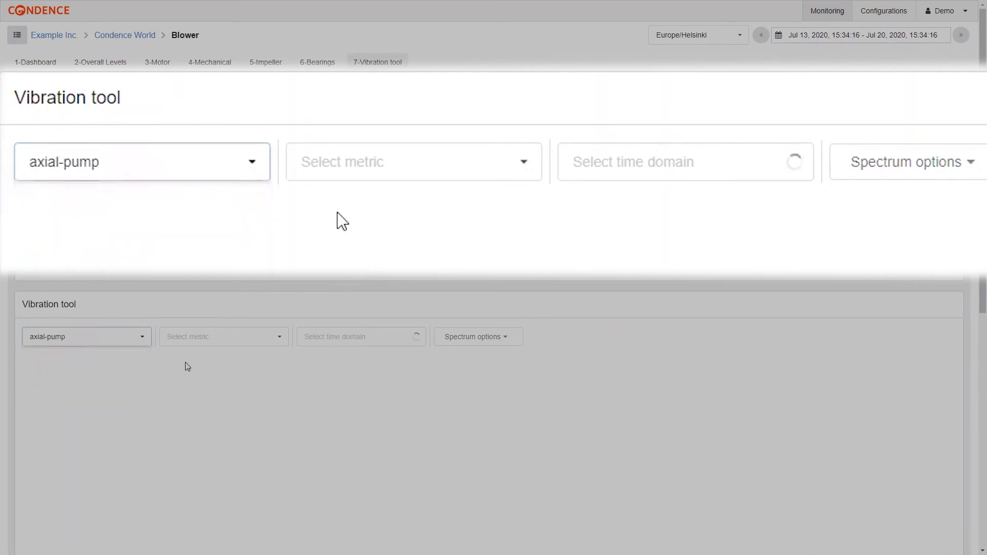
{"action": "left_click", "coordinate": [399, 342]}
{"action": "left_click", "coordinate": [382, 361]}
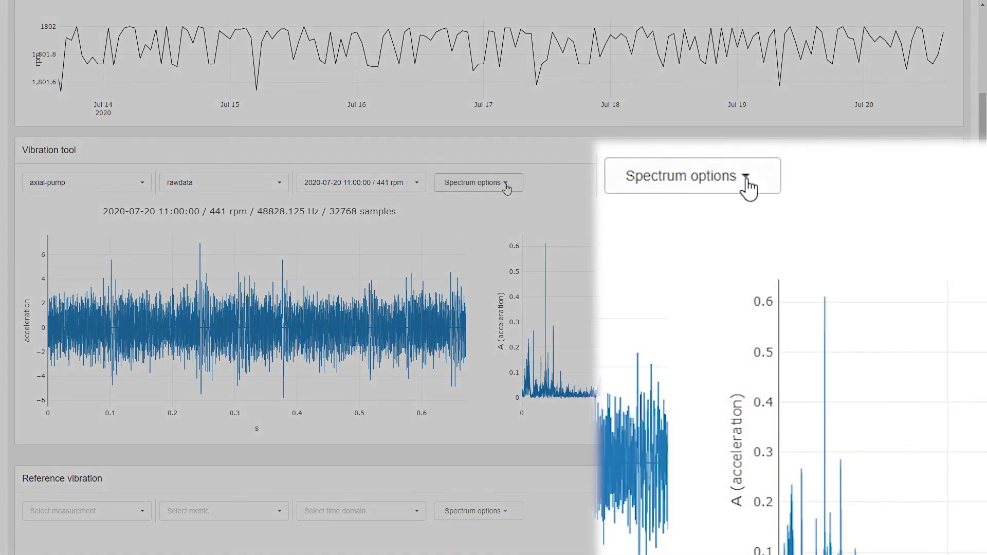
Step: Set the spectrum filter to 10 - 1000 Hz and redraw the spectrum
{"action": "left_click", "coordinate": [476, 183]}
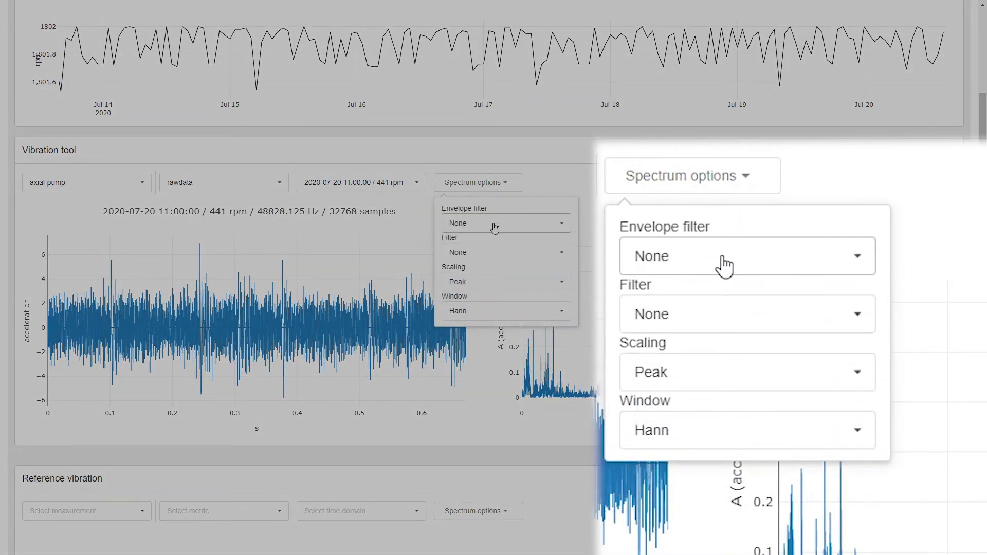
{"action": "left_click", "coordinate": [492, 252]}
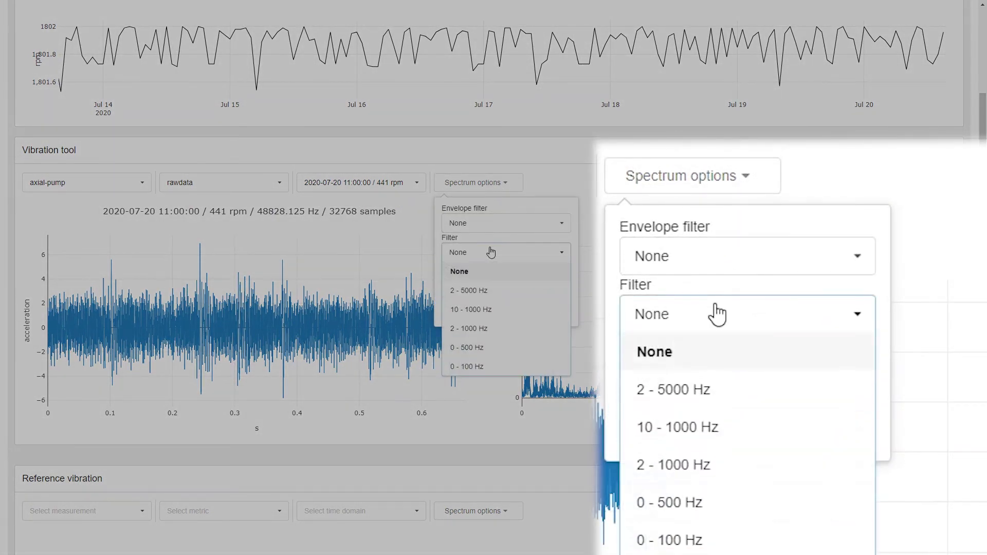
{"action": "left_click", "coordinate": [496, 310]}
{"action": "left_click", "coordinate": [569, 180]}
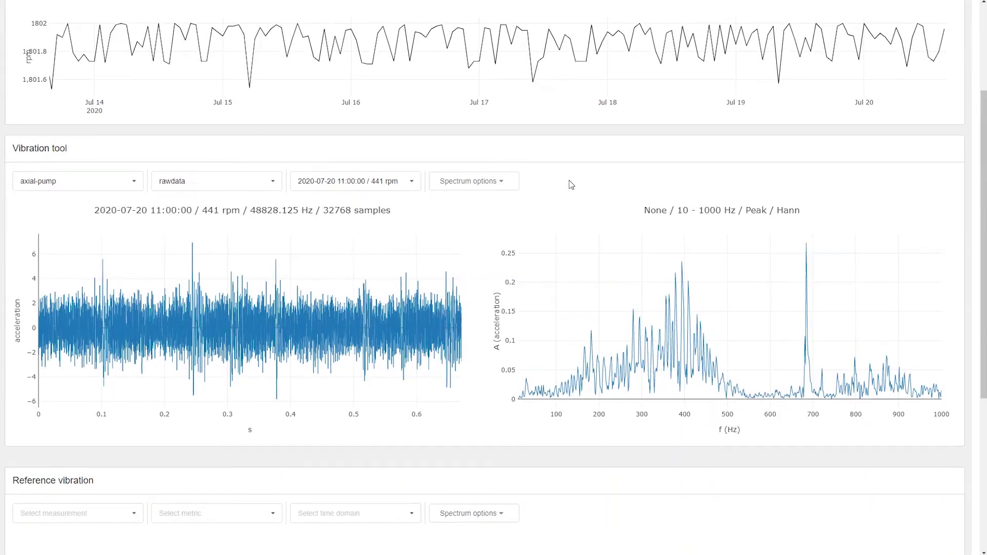
{"action": "mouse_move", "coordinate": [540, 308]}
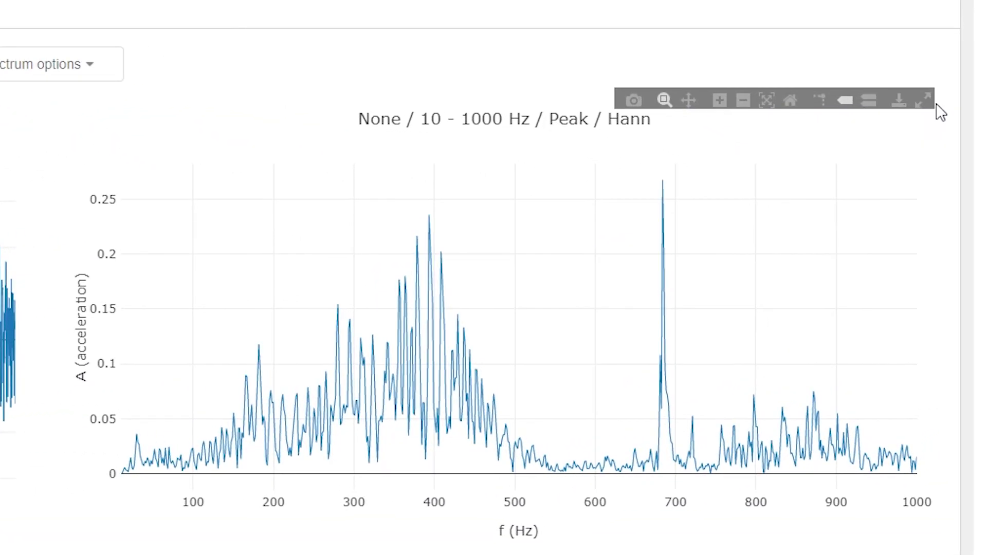
Step: Pop the spectrum out and place sideband cursors at a 393.41 Hz base with 429.18 Hz spacing
{"action": "left_click", "coordinate": [924, 101]}
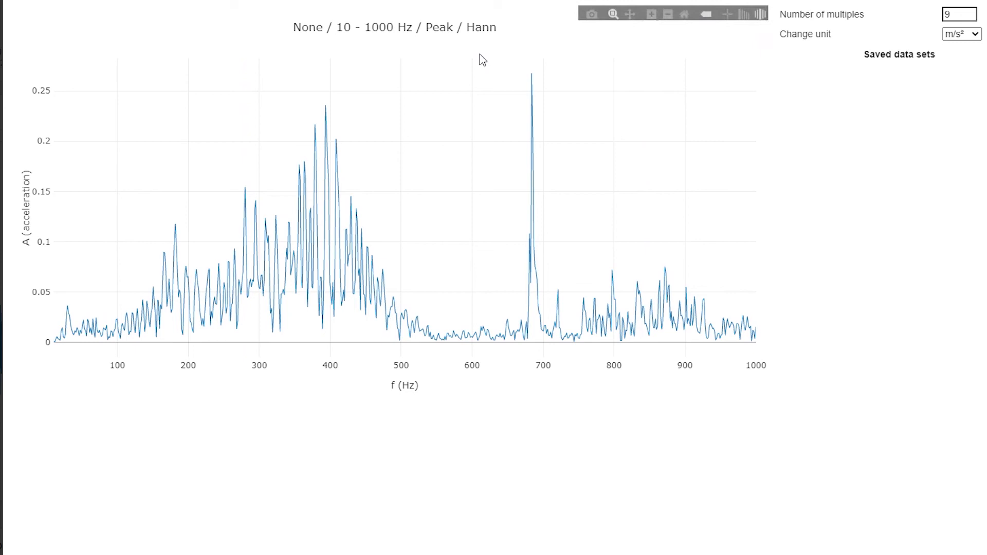
{"action": "left_click", "coordinate": [329, 91]}
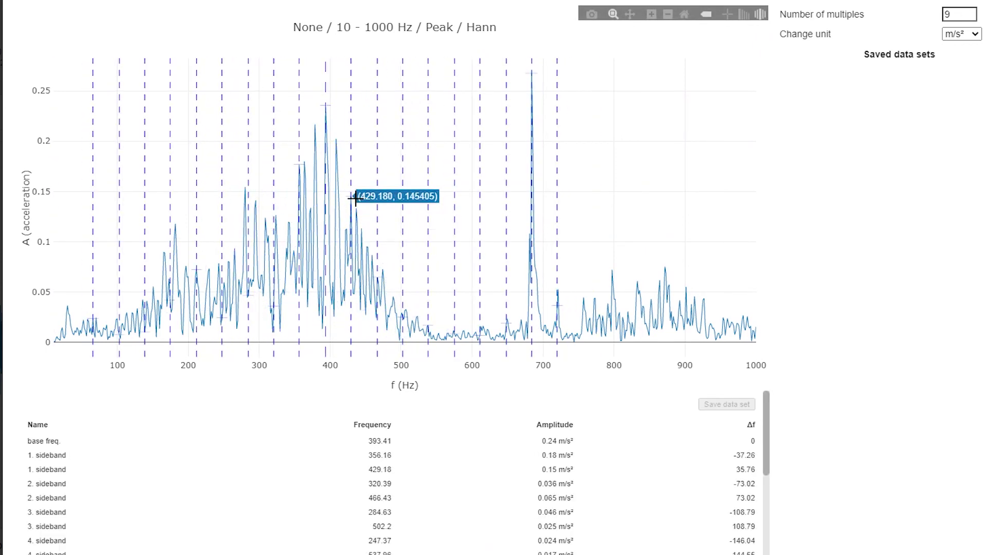
{"action": "left_click", "coordinate": [355, 199]}
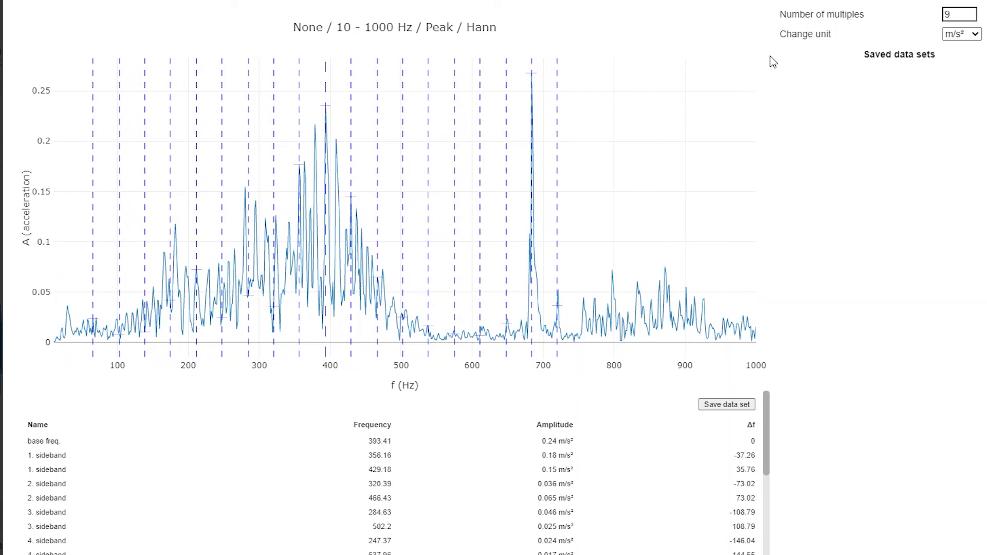